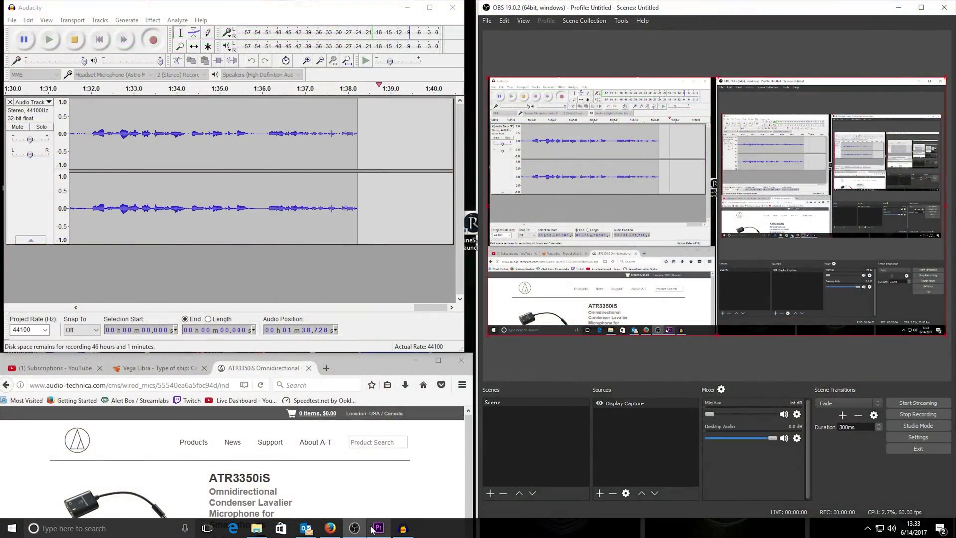
Step: Preview youtube update.mp4 in the Source monitor and mark a 6-second In/Out range
click(378, 528)
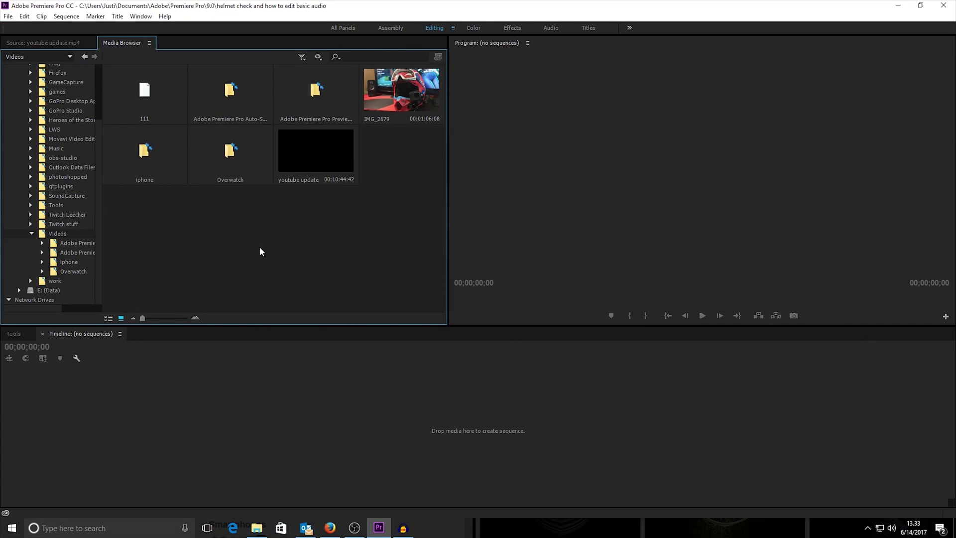
double_click(314, 158)
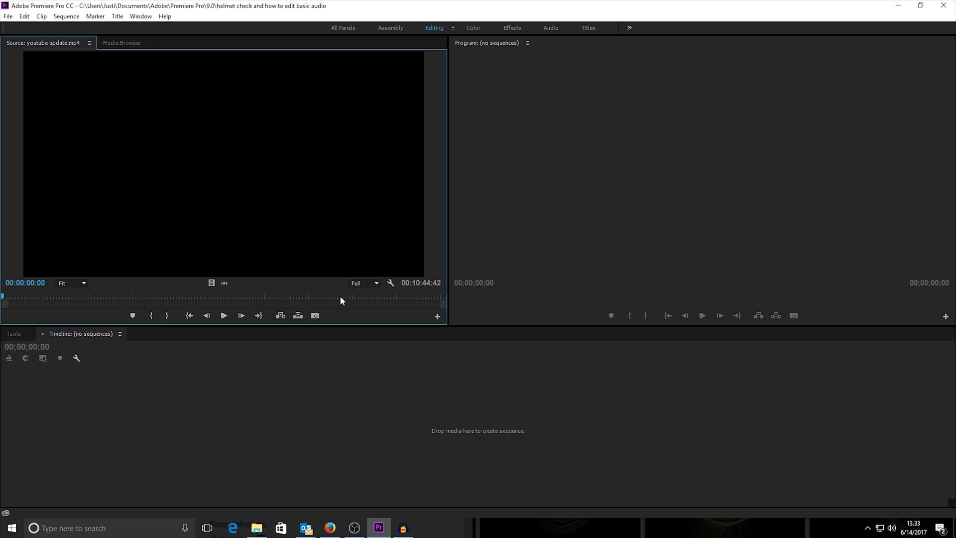
drag(340, 294, 379, 297)
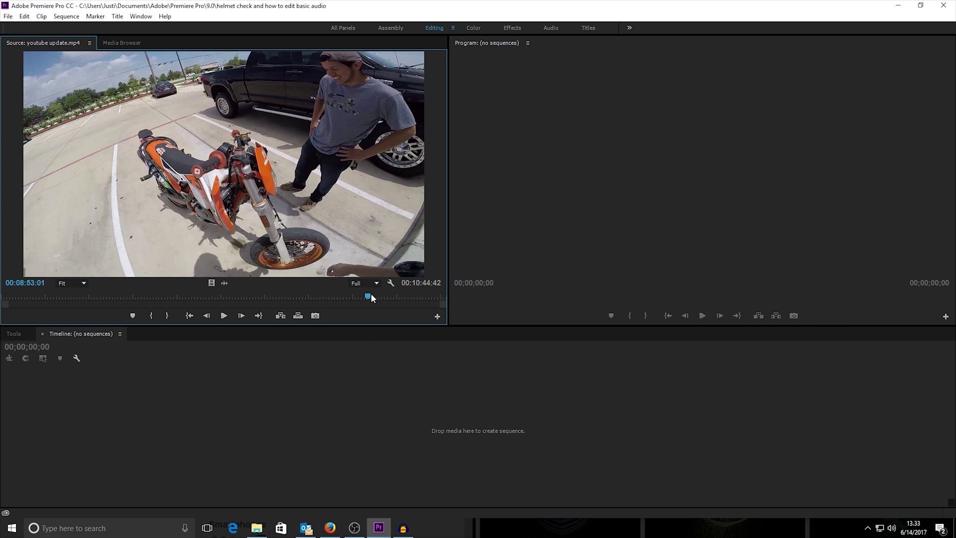
key(space)
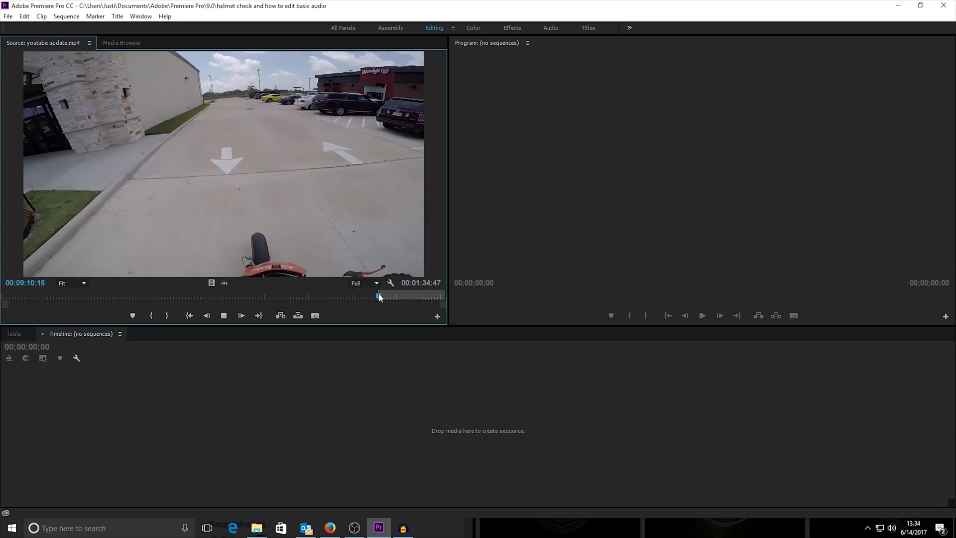
key(i)
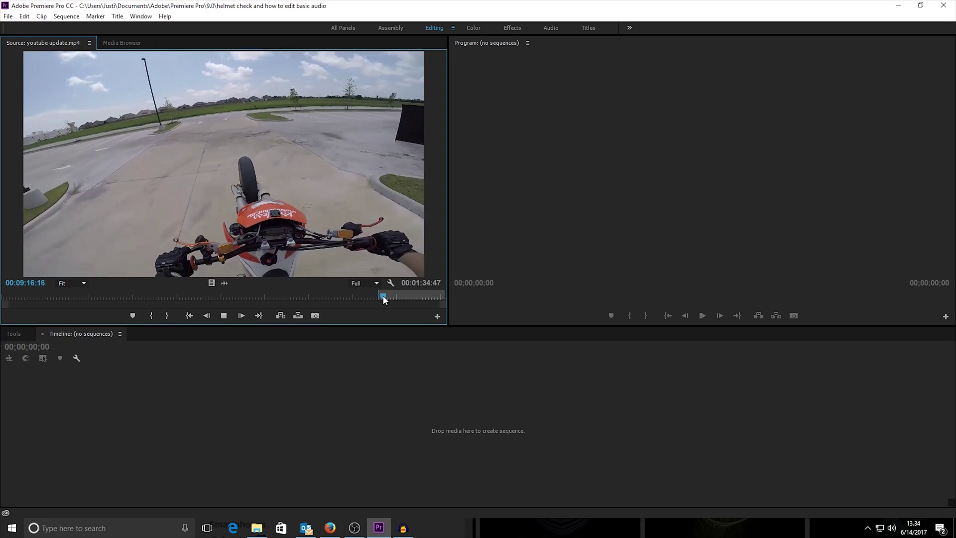
key(o)
key(space)
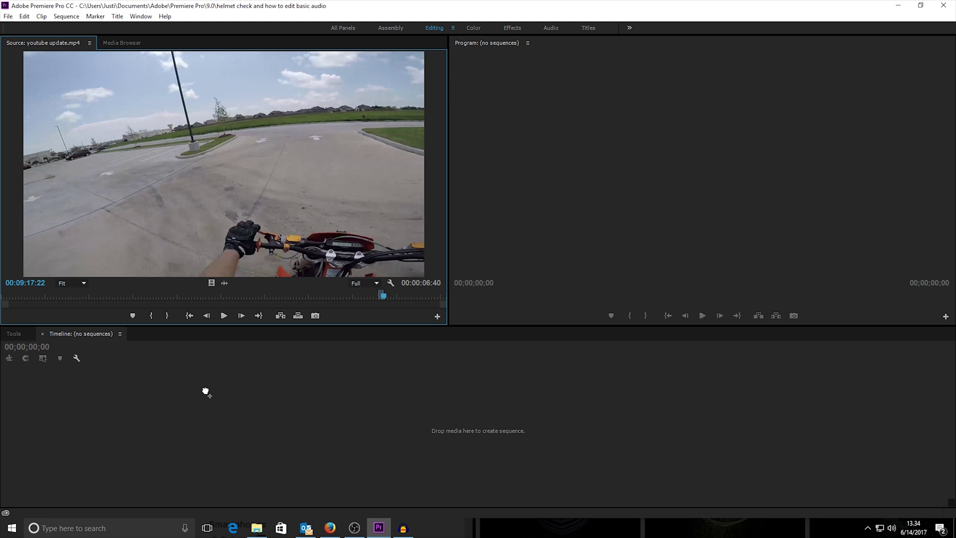
Step: Build a new sequence from the marked range, zoomed in, with A1 expanded showing its waveform
drag(213, 374, 212, 374)
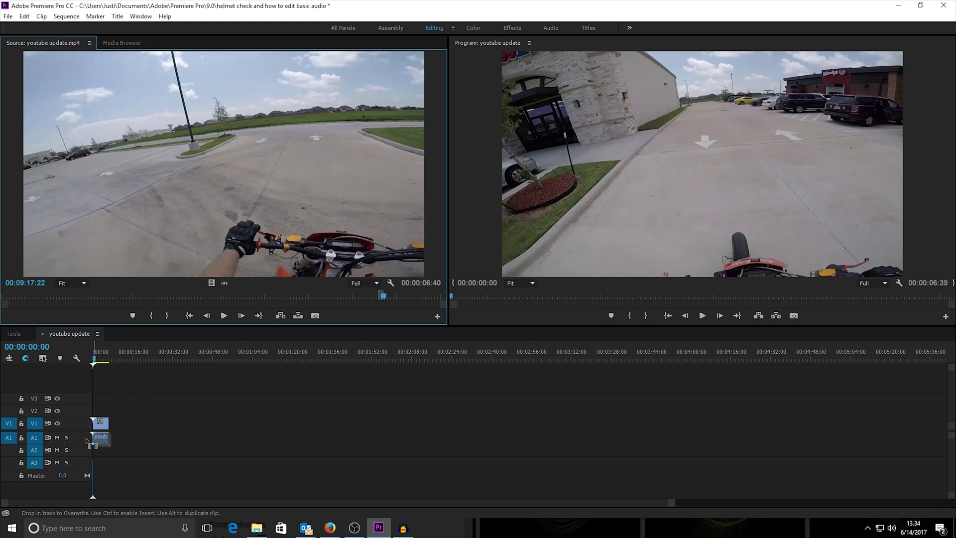
drag(86, 441, 85, 441)
double_click(84, 436)
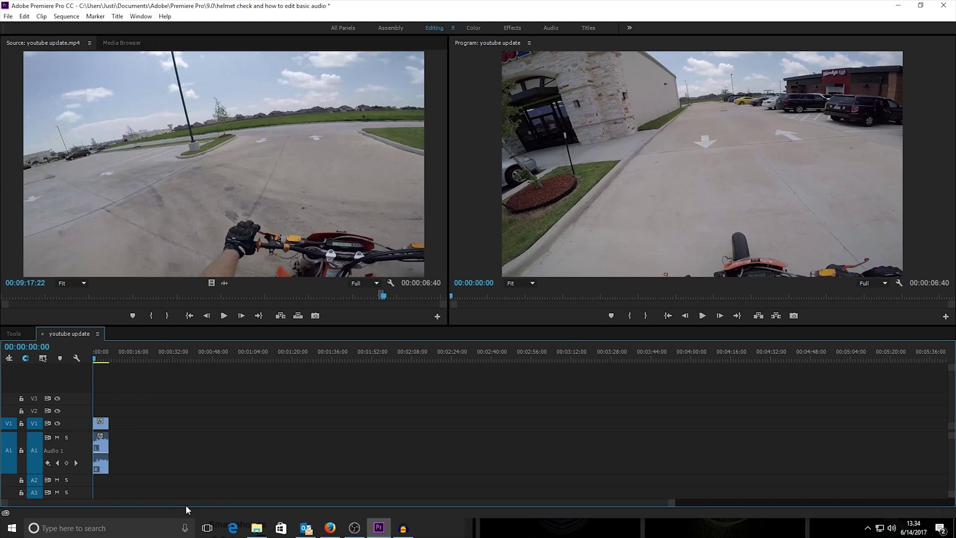
key(equal)
key(equal)
key(equal)
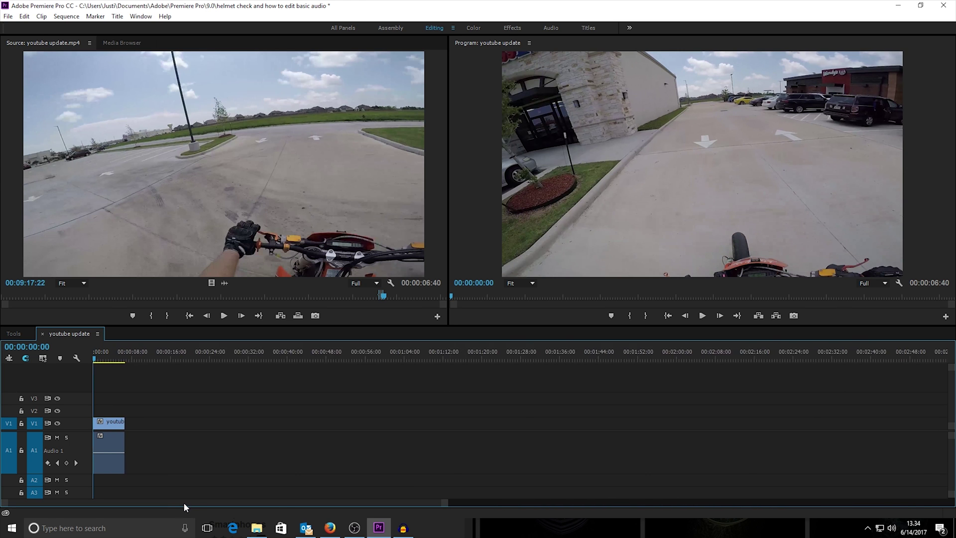
key(equal)
key(equal)
key(equal)
key(equal)
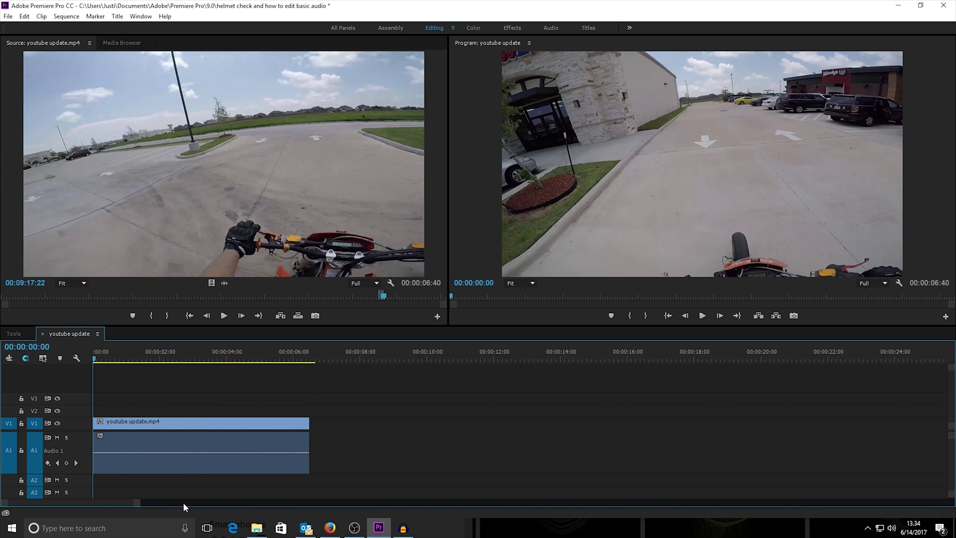
key(equal)
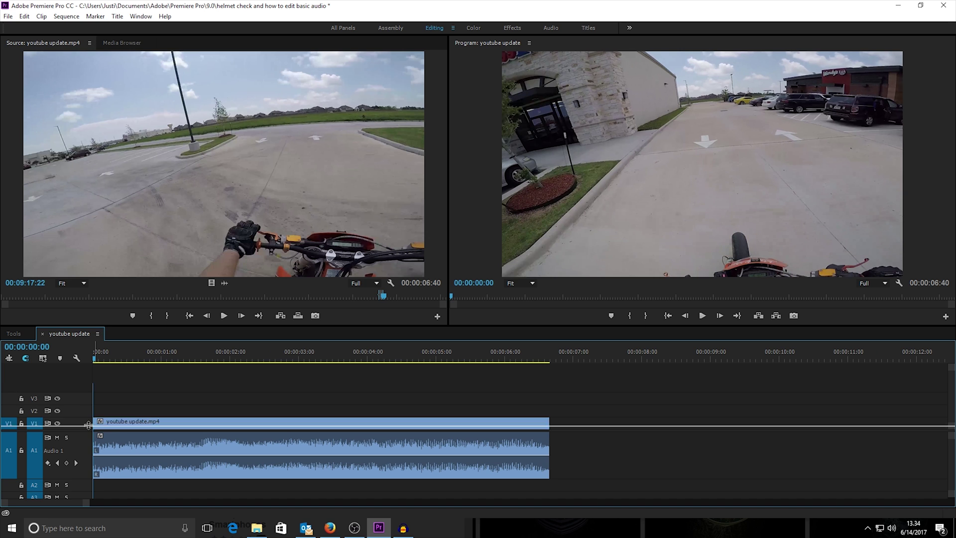
drag(88, 425, 89, 418)
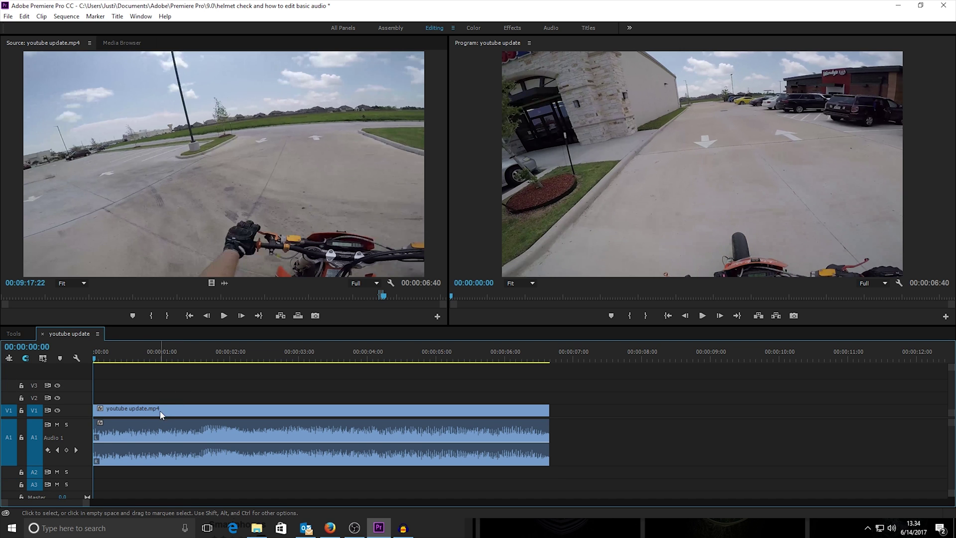
click(137, 431)
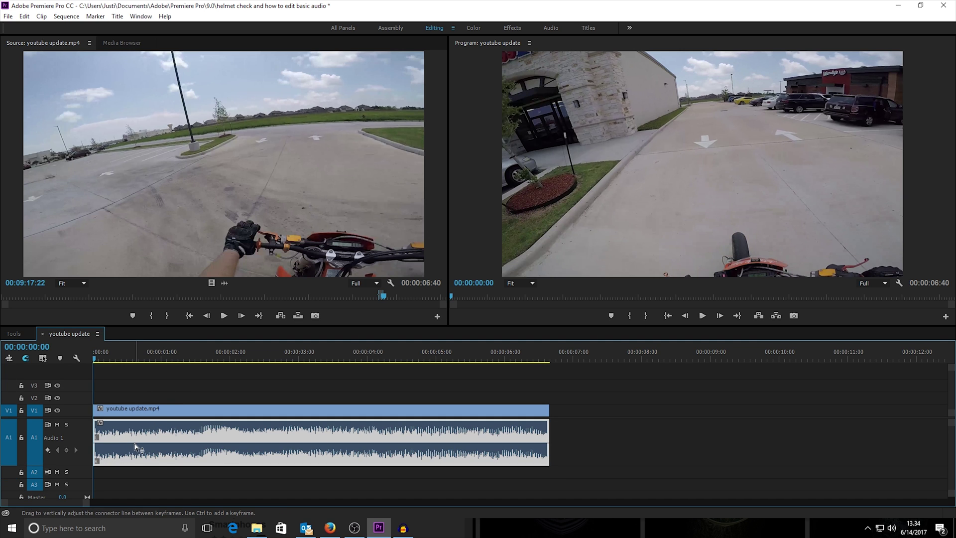
Step: Lower the GoPro clip's A1 volume rubber band and play back the sequence to hear it
drag(140, 444, 139, 450)
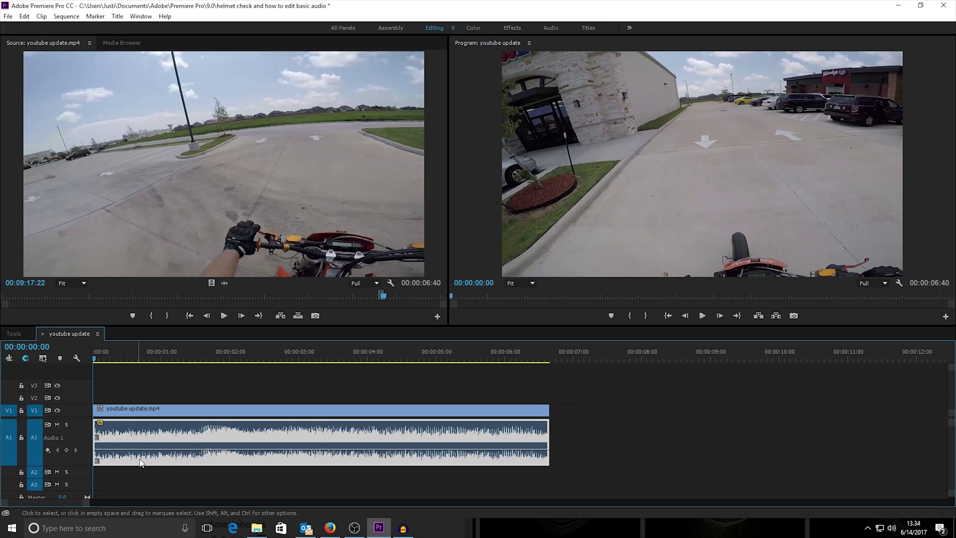
key(space)
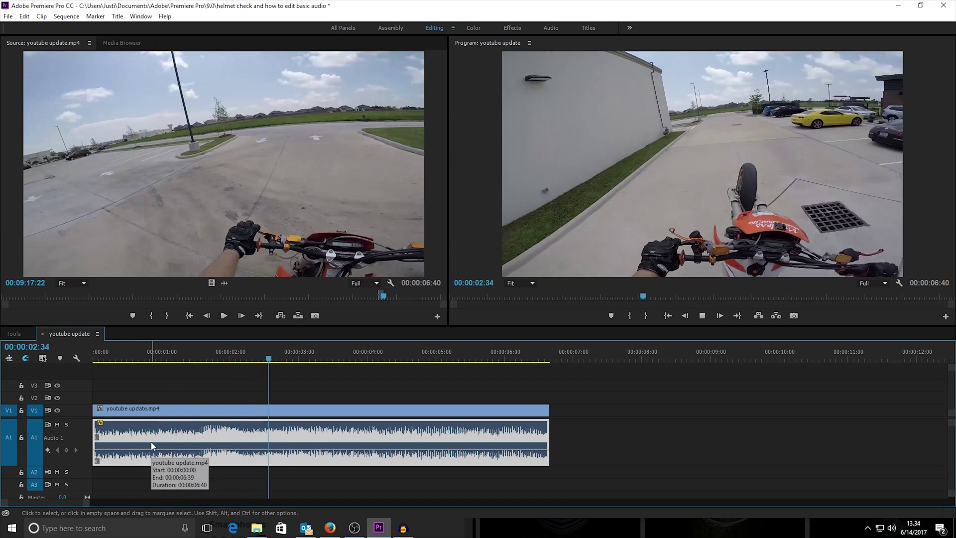
key(space)
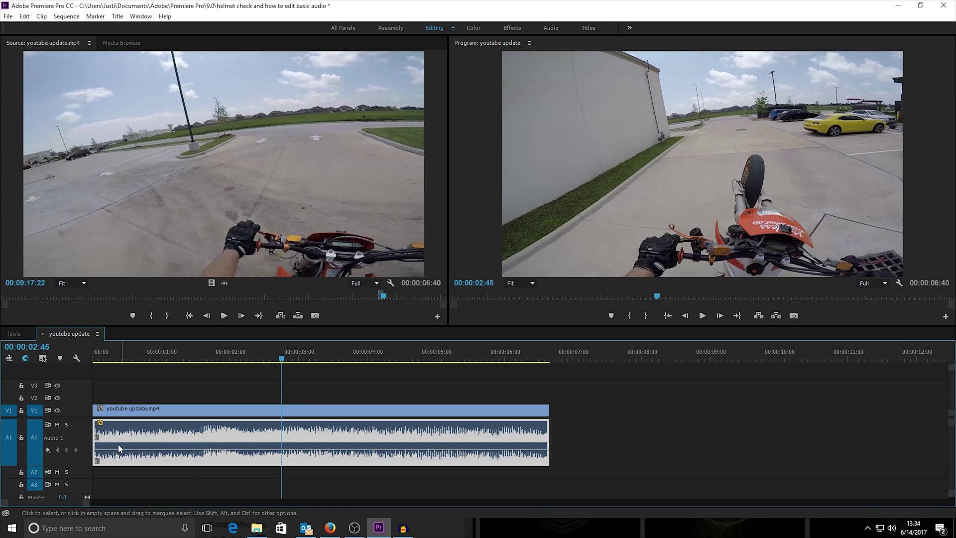
key(j)
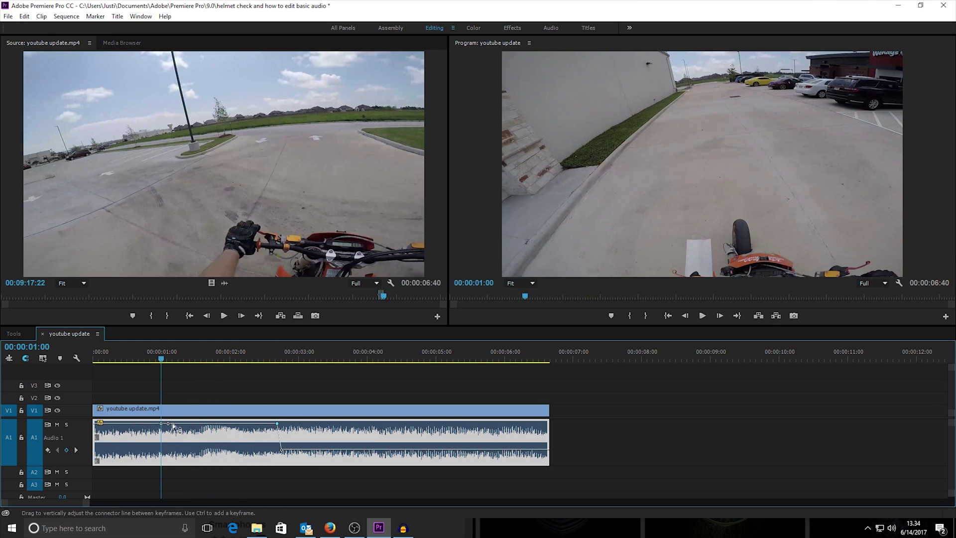
key(space)
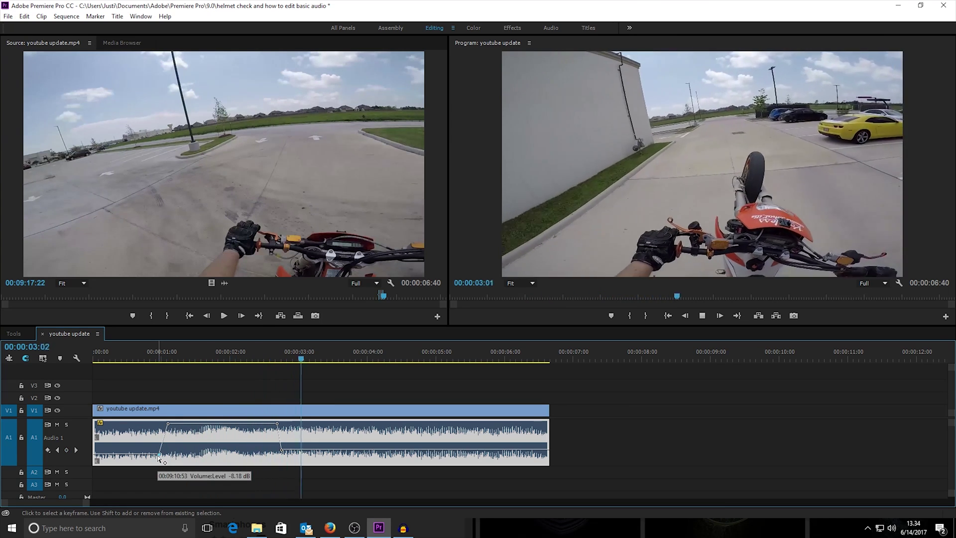
key(space)
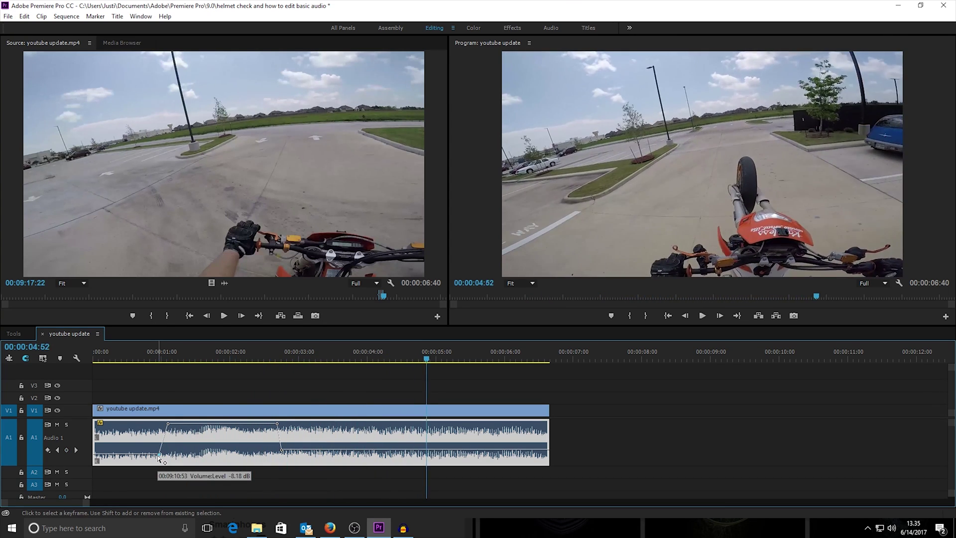
Step: Insert another GoPro source portion at 00:00:04:52, then bring Audacity and OBS forward
key(space)
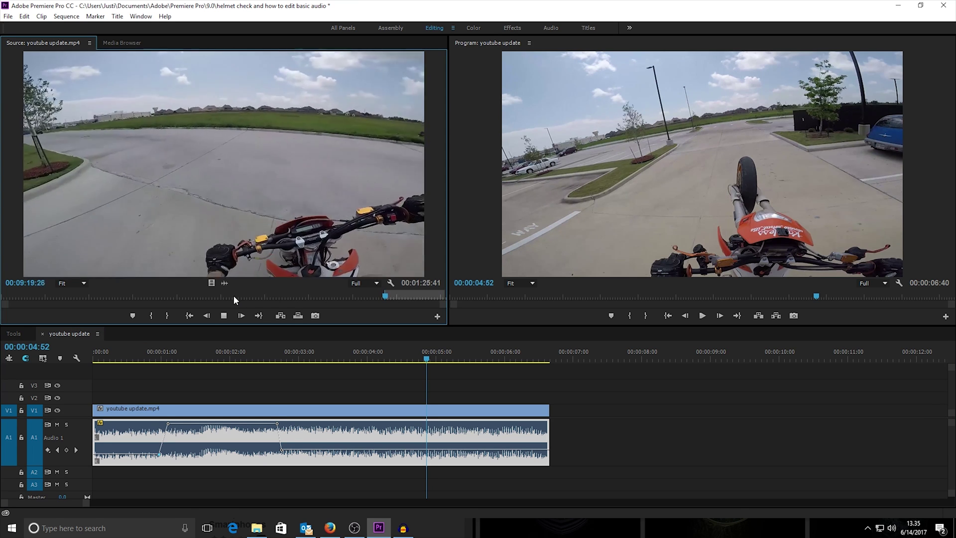
key(comma)
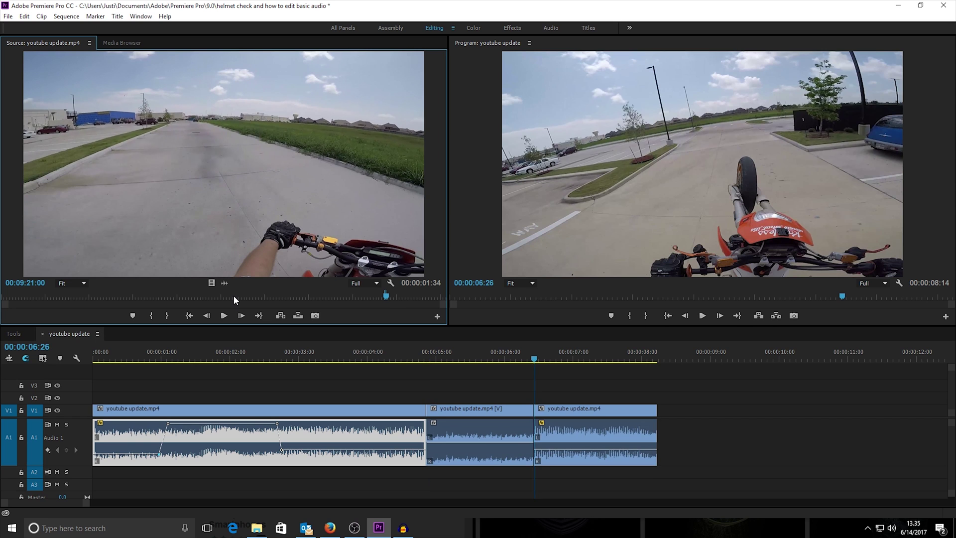
drag(643, 357, 656, 364)
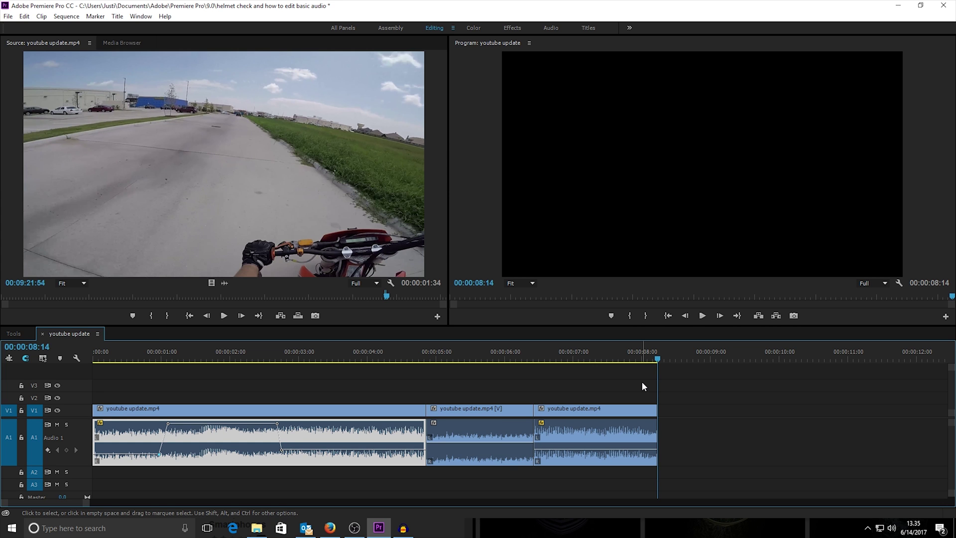
click(403, 529)
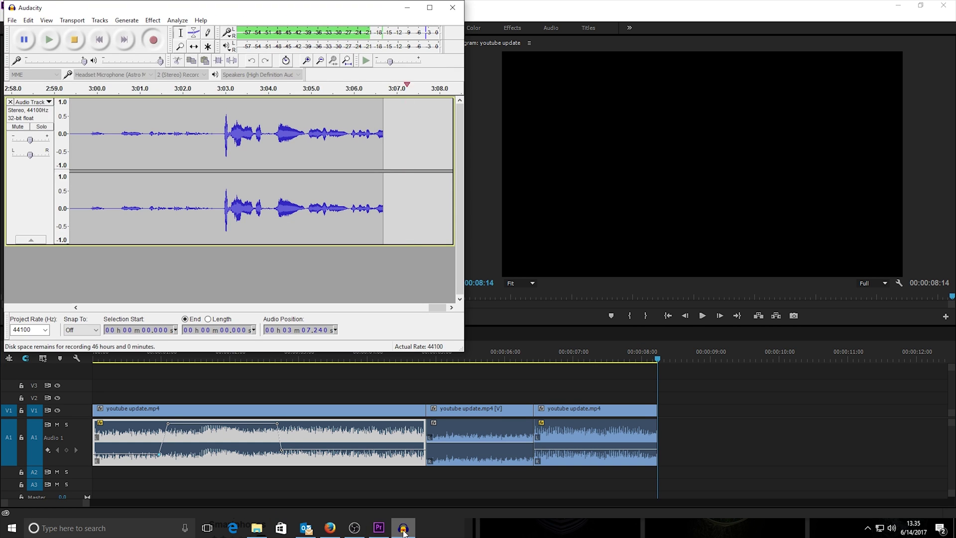
click(354, 529)
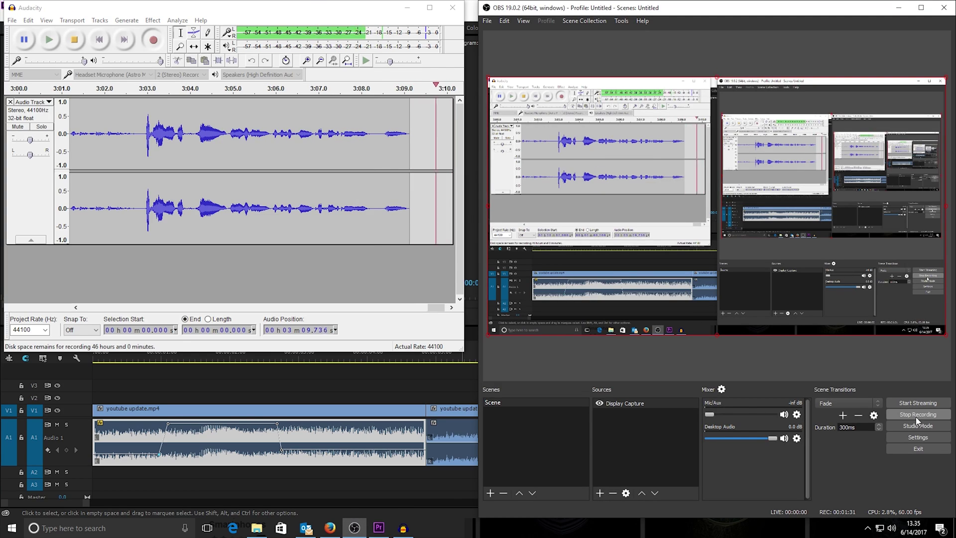